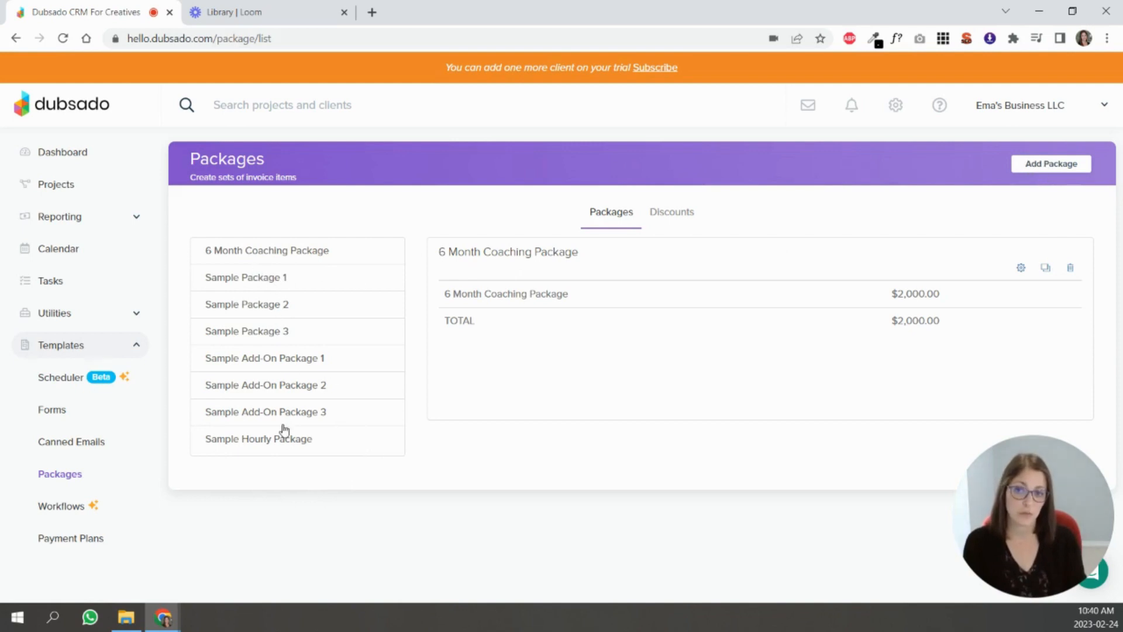
- Create a new package and name it Package 1
left_click(270, 280)
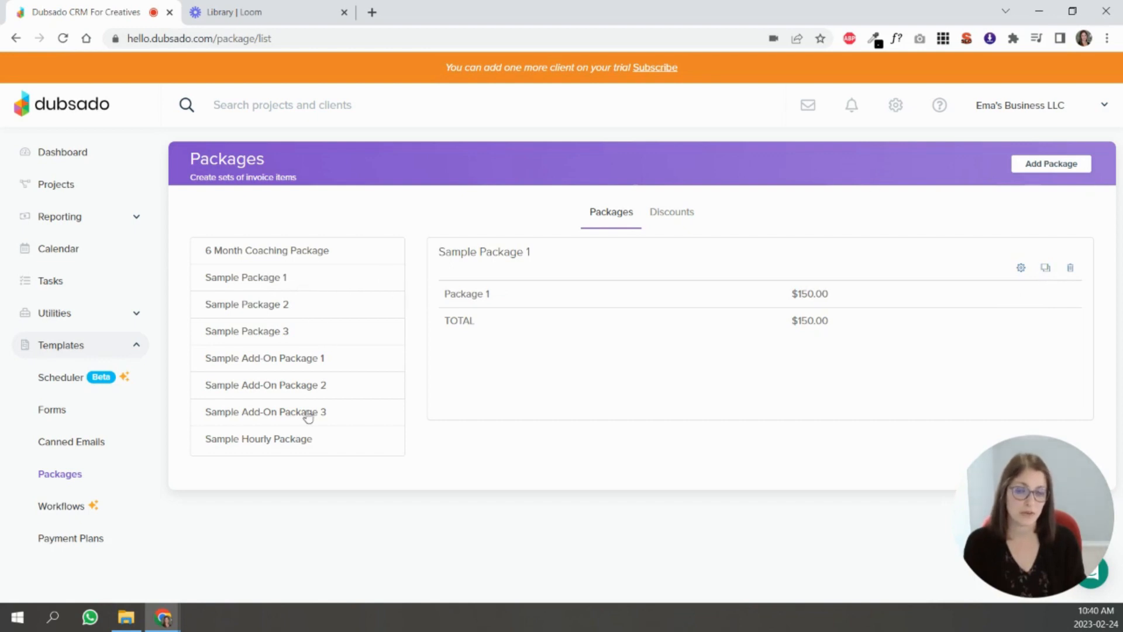
left_click(1050, 166)
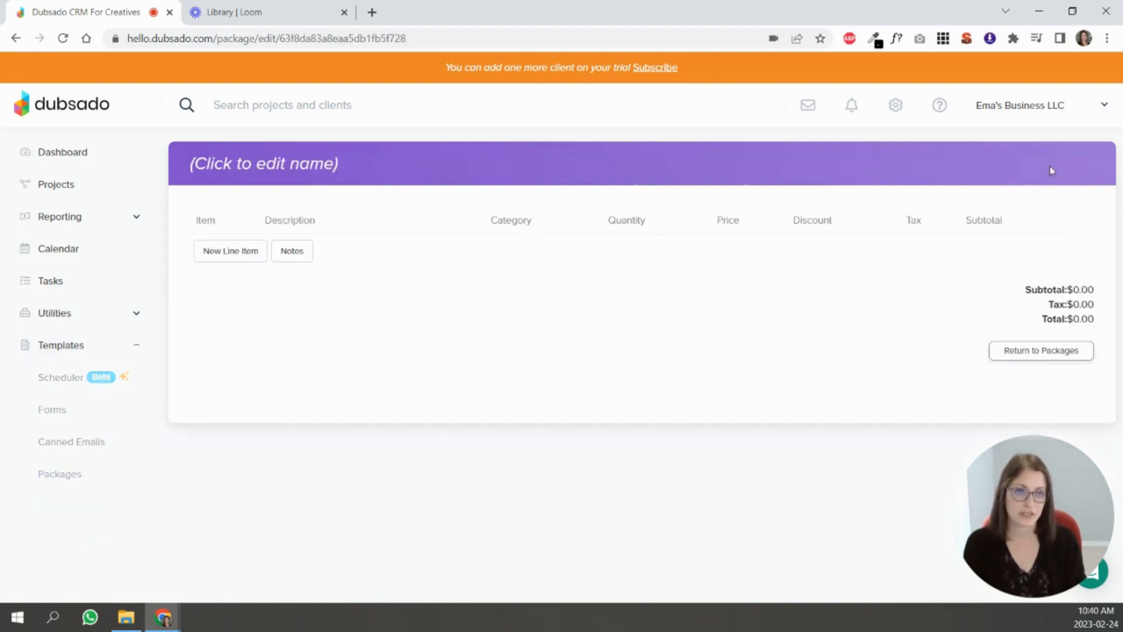
left_click(223, 169)
type("Package 1")
left_click(332, 168)
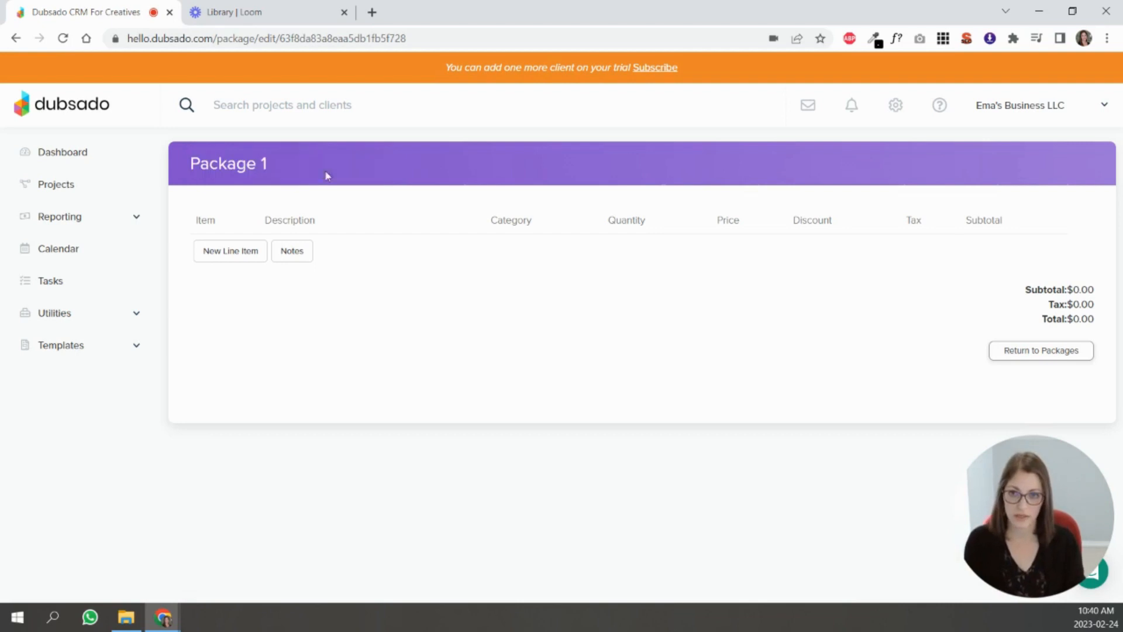
- Add a new line item named Package #1 with the description "Description of package 1"
left_click(233, 250)
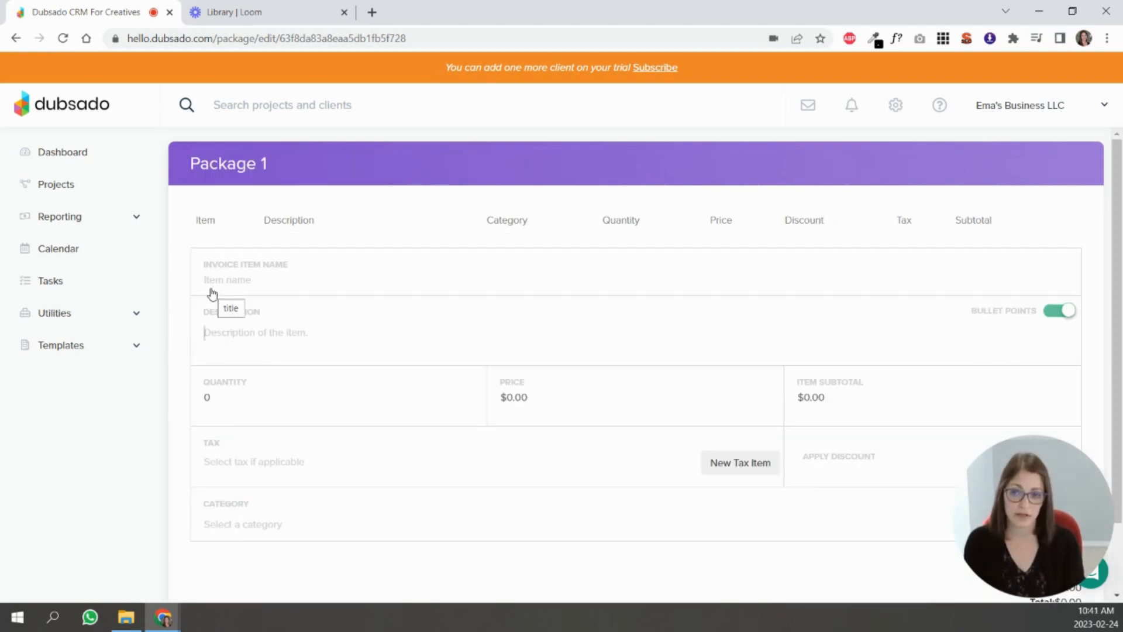
left_click(268, 286)
type("Package ")
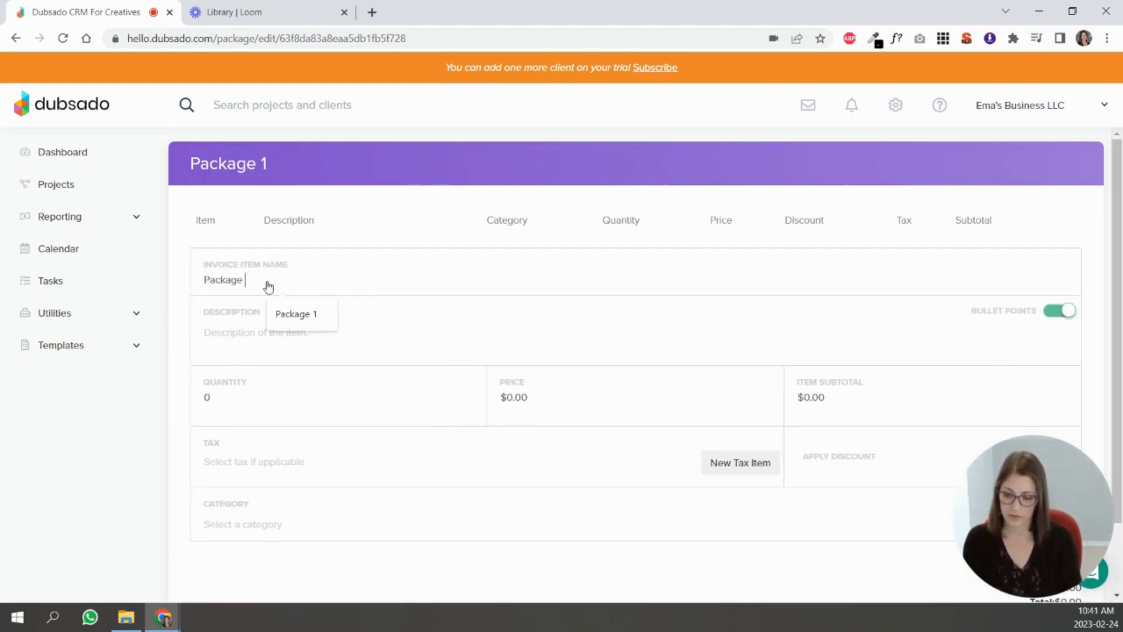
type("#1")
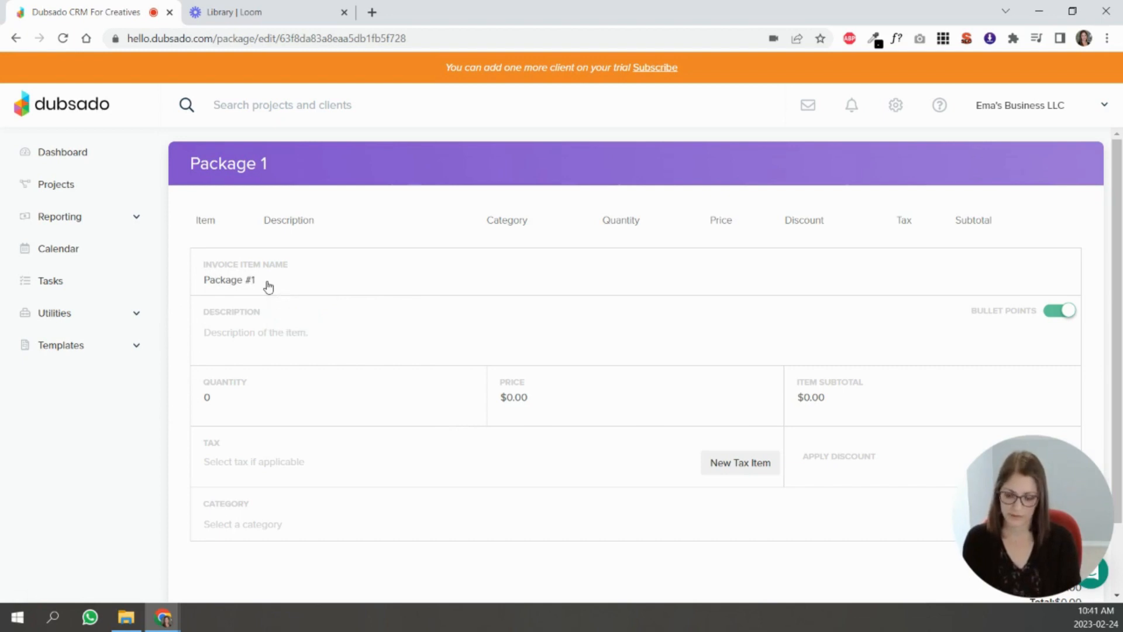
left_click(259, 342)
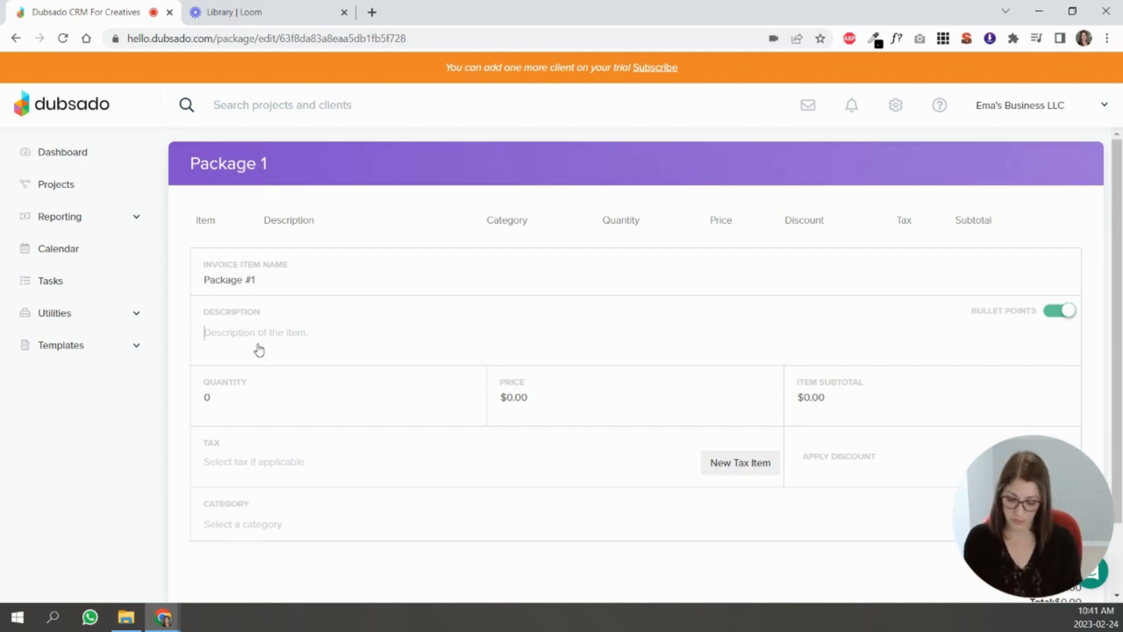
type("Description of package 1")
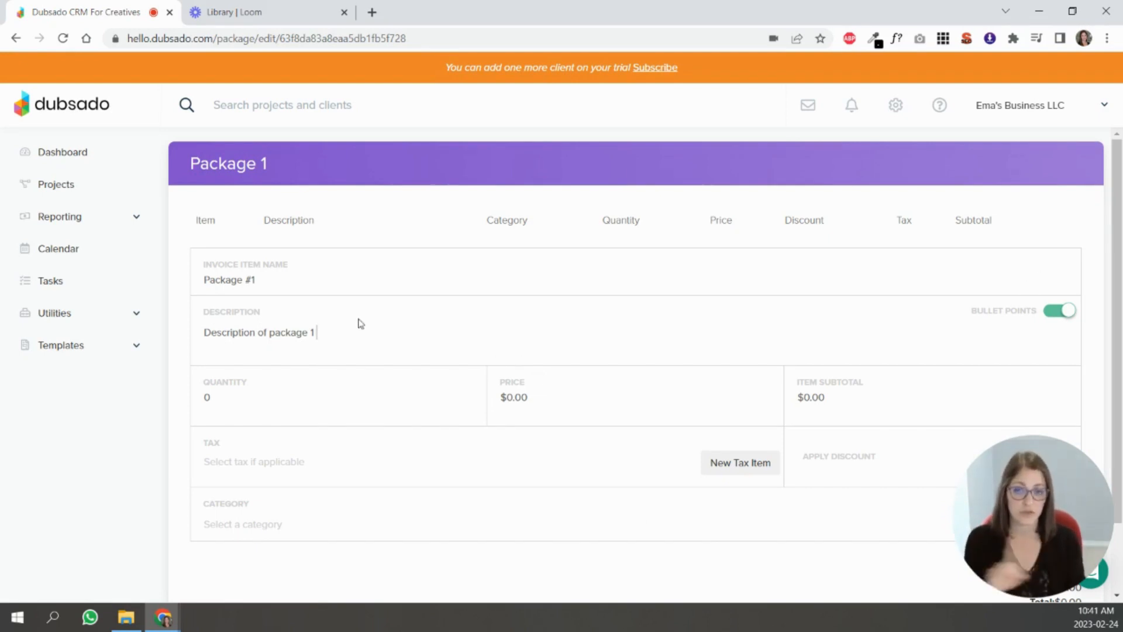
left_click(1051, 315)
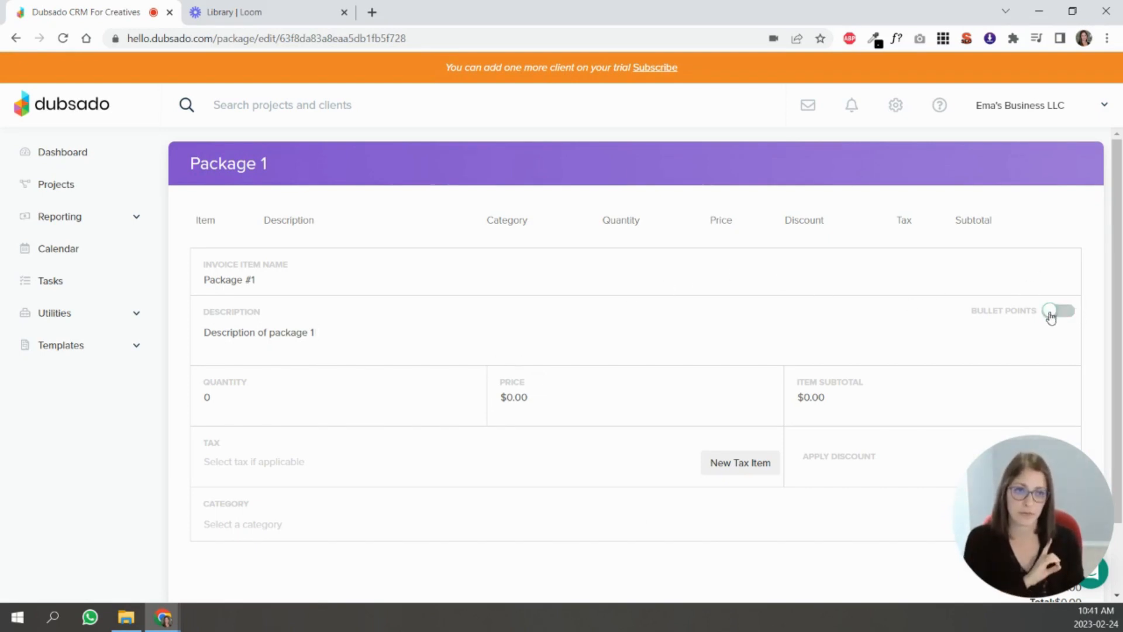
left_click(1051, 316)
left_click_drag(336, 339, 206, 343)
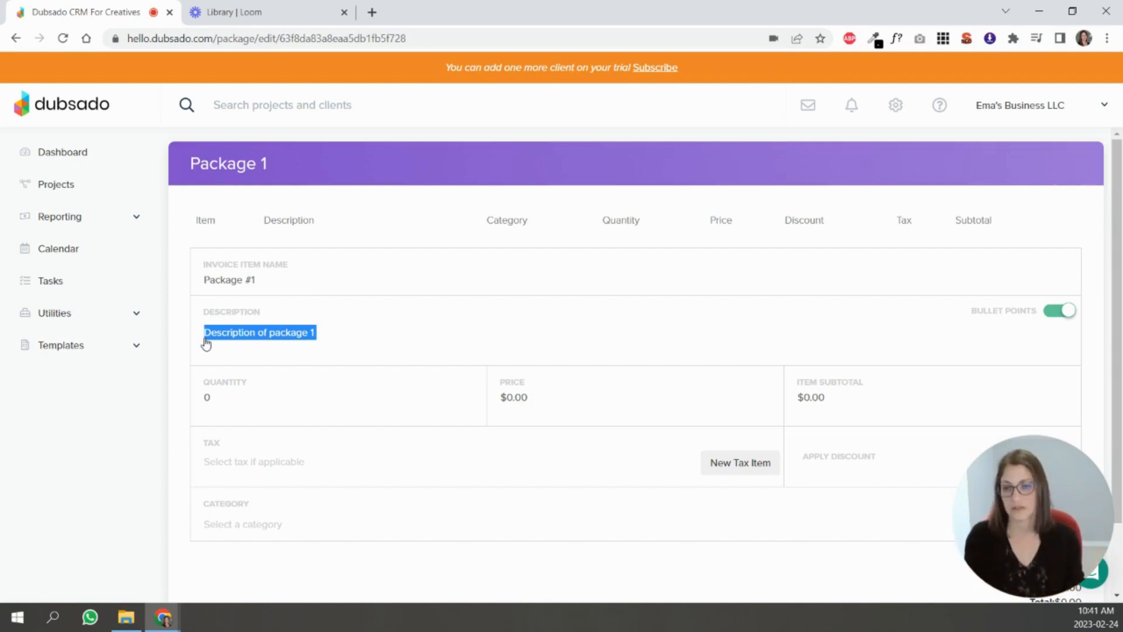
left_click(222, 343)
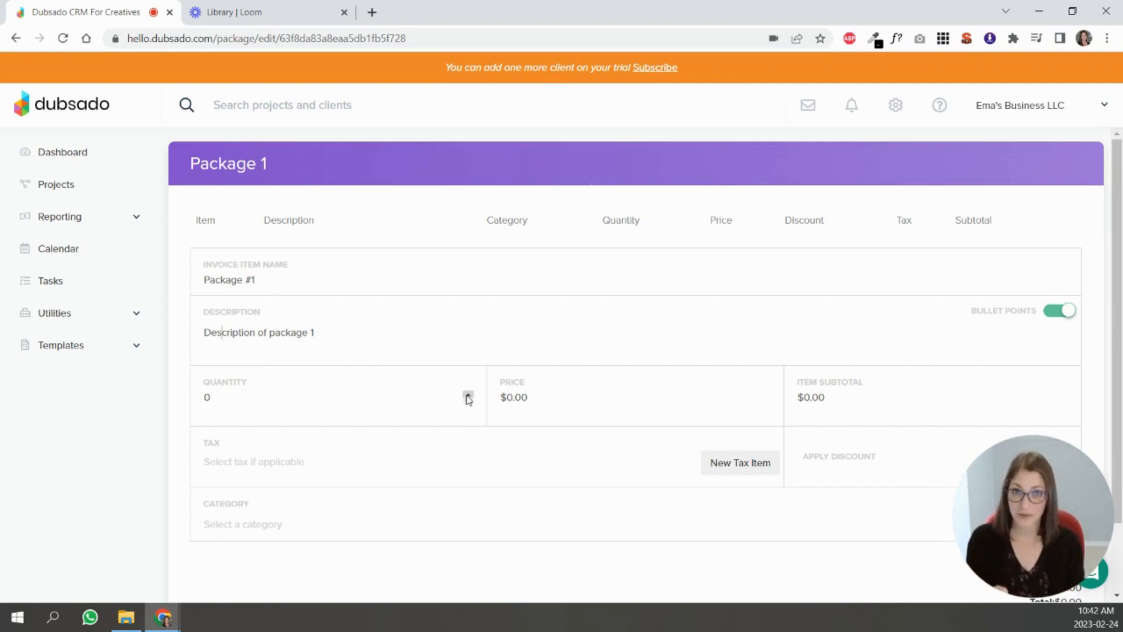
- Set the line item's quantity to 1 and its price to 1000
left_click(467, 393)
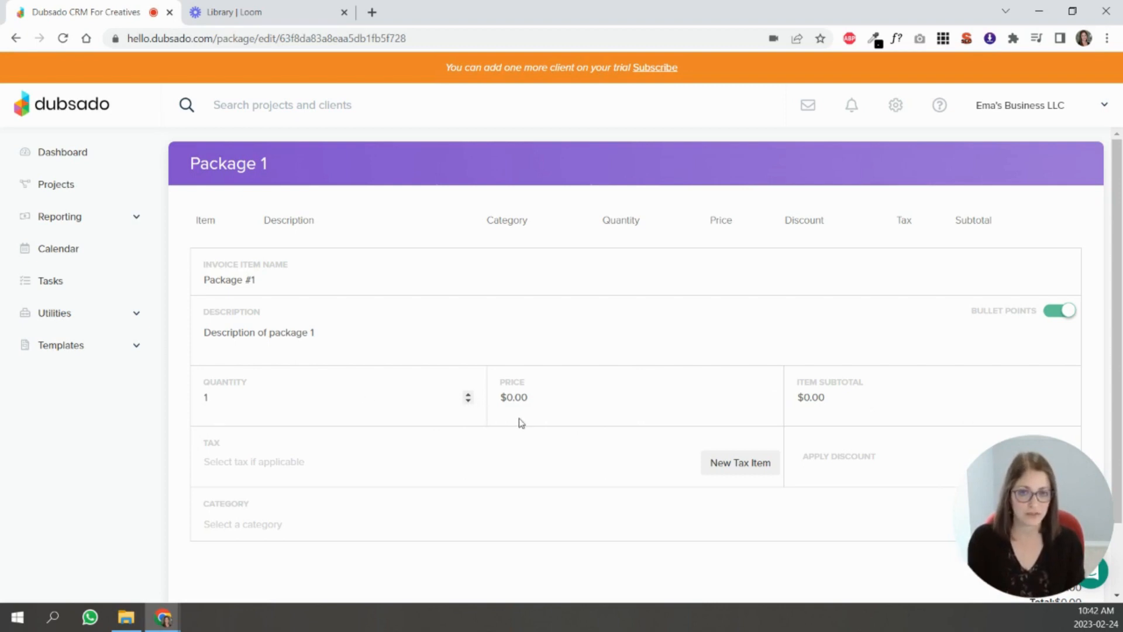
left_click(538, 405)
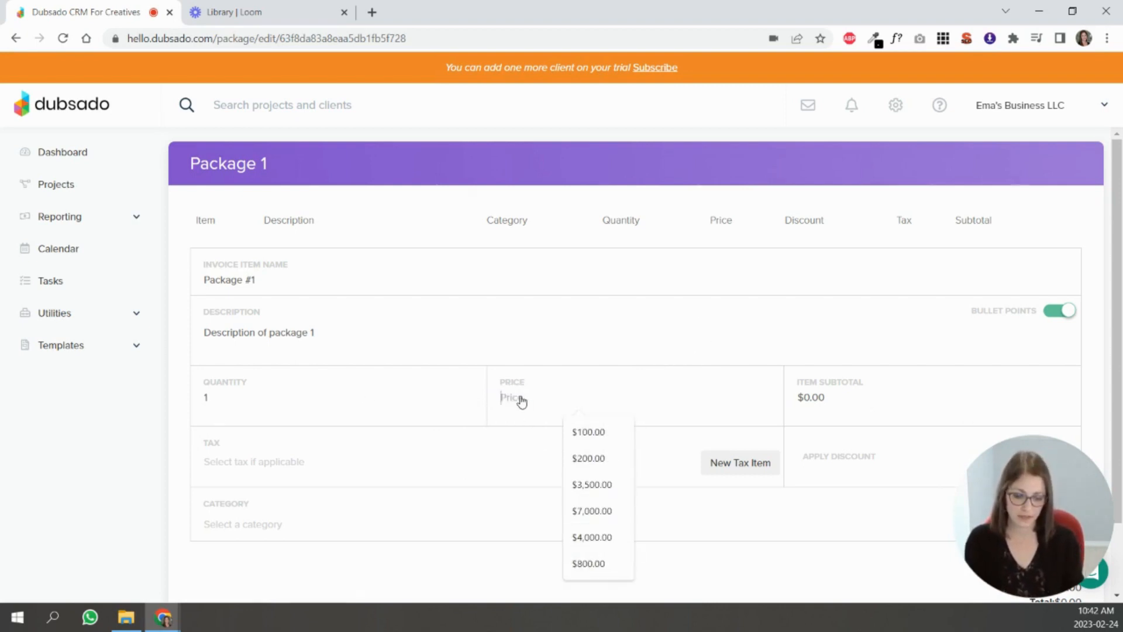
type("1000")
left_click(648, 462)
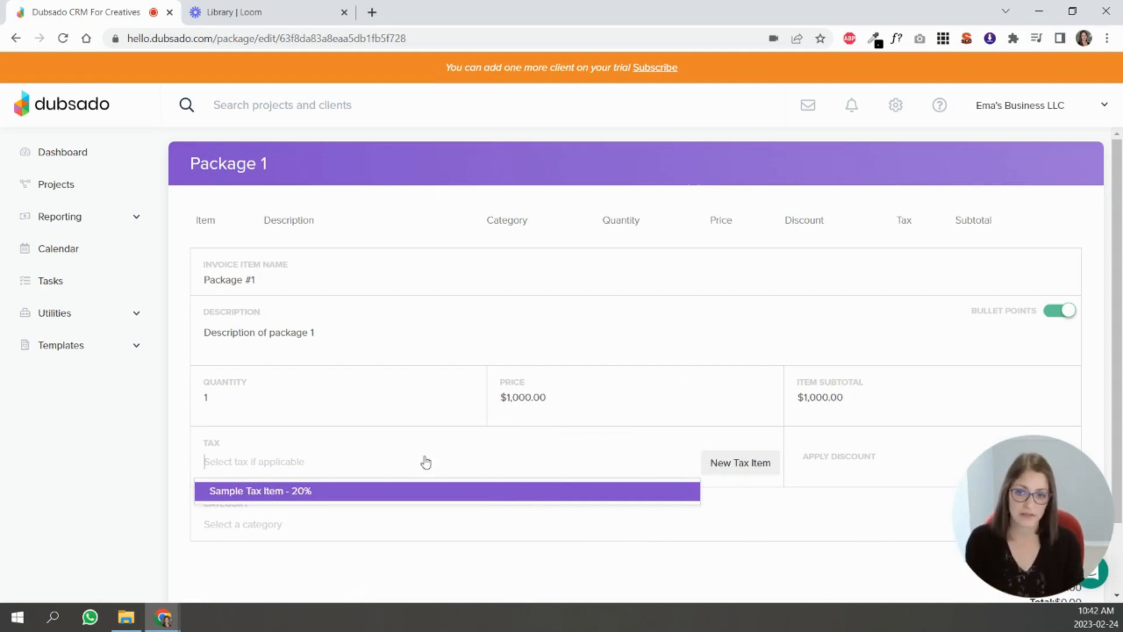
left_click(741, 464)
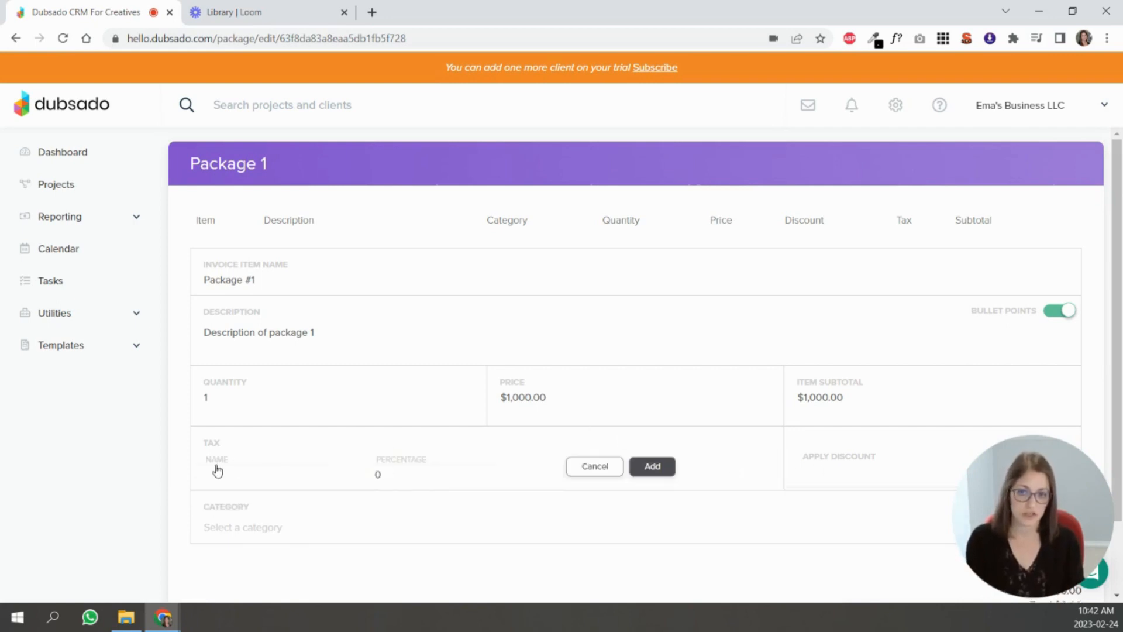
left_click(410, 482)
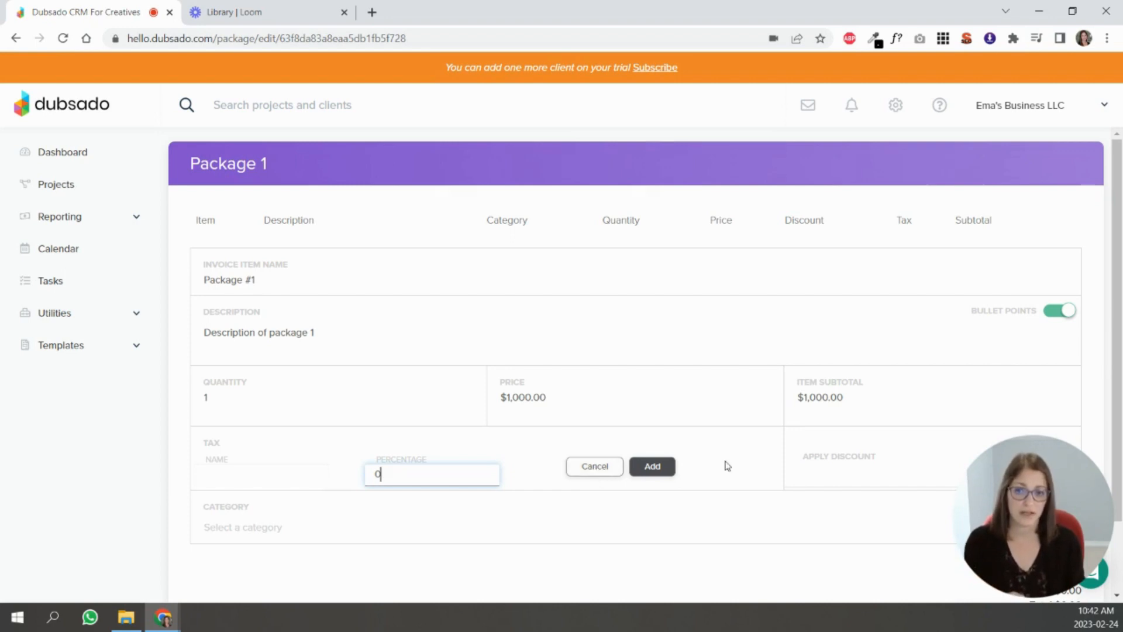
left_click(595, 466)
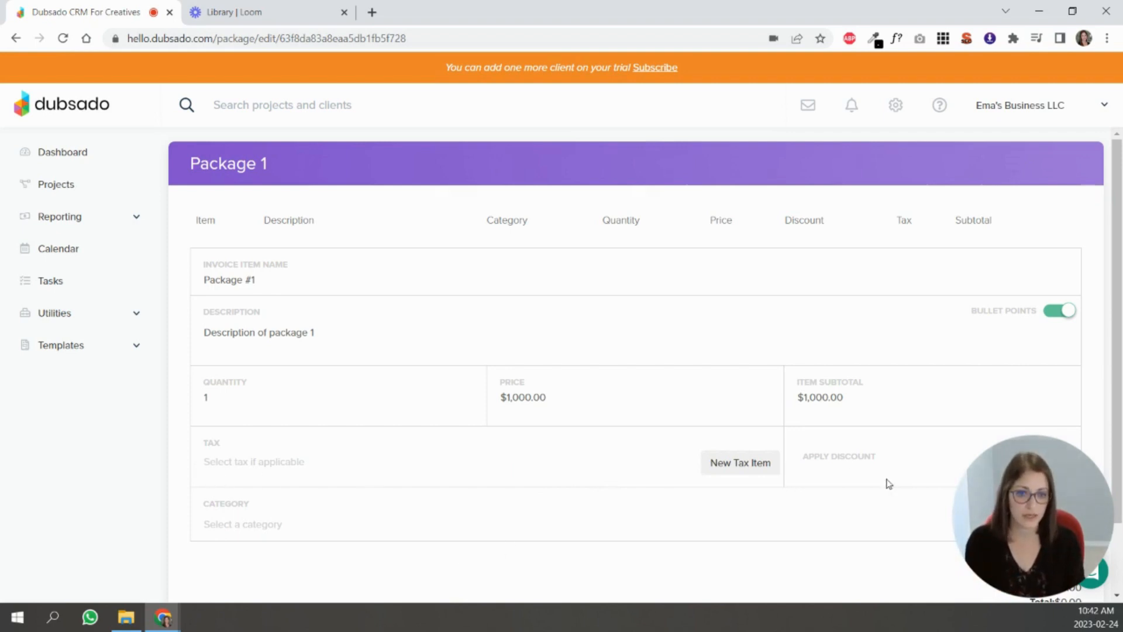
- Save the line item to the package without choosing a category
scroll(634, 441, "down", 1)
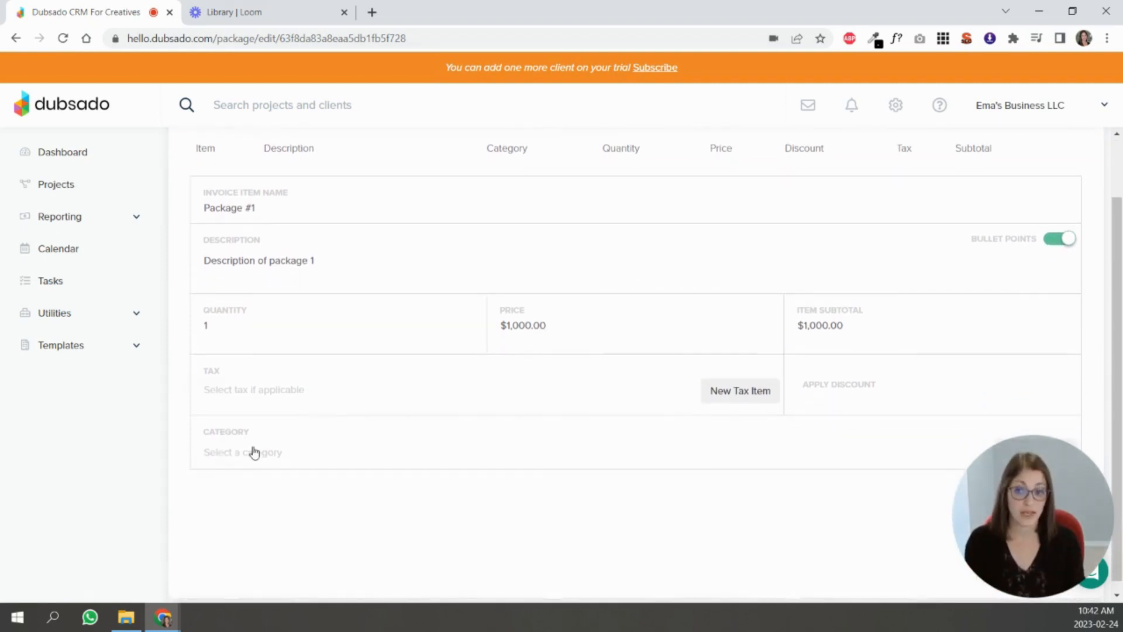
left_click(252, 452)
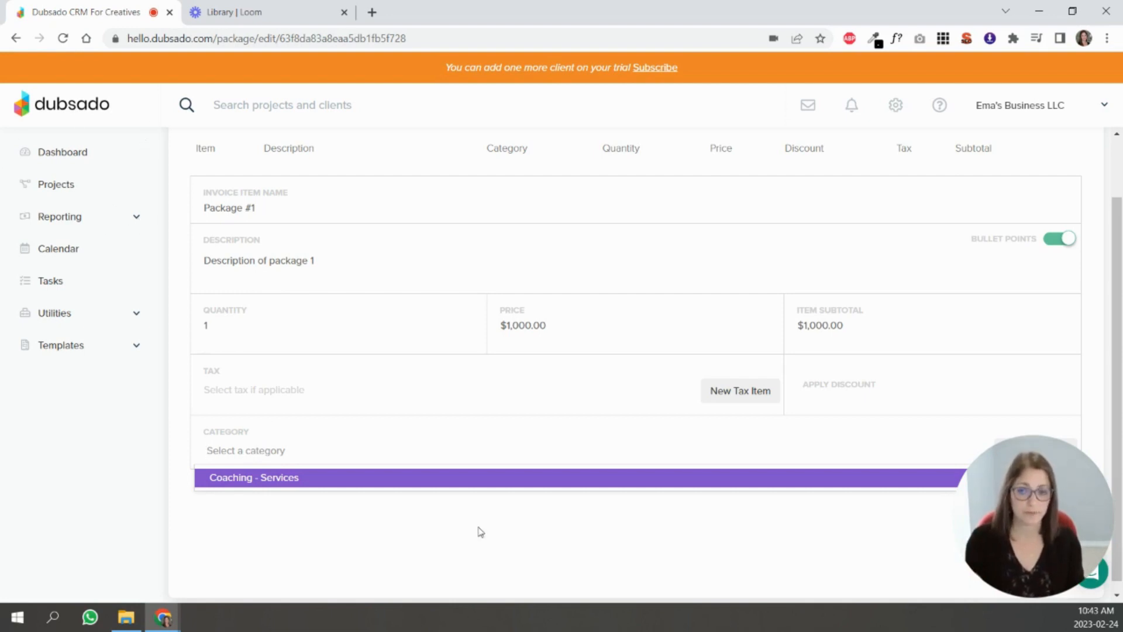
left_click(430, 550)
left_click_drag(1097, 495, 933, 497)
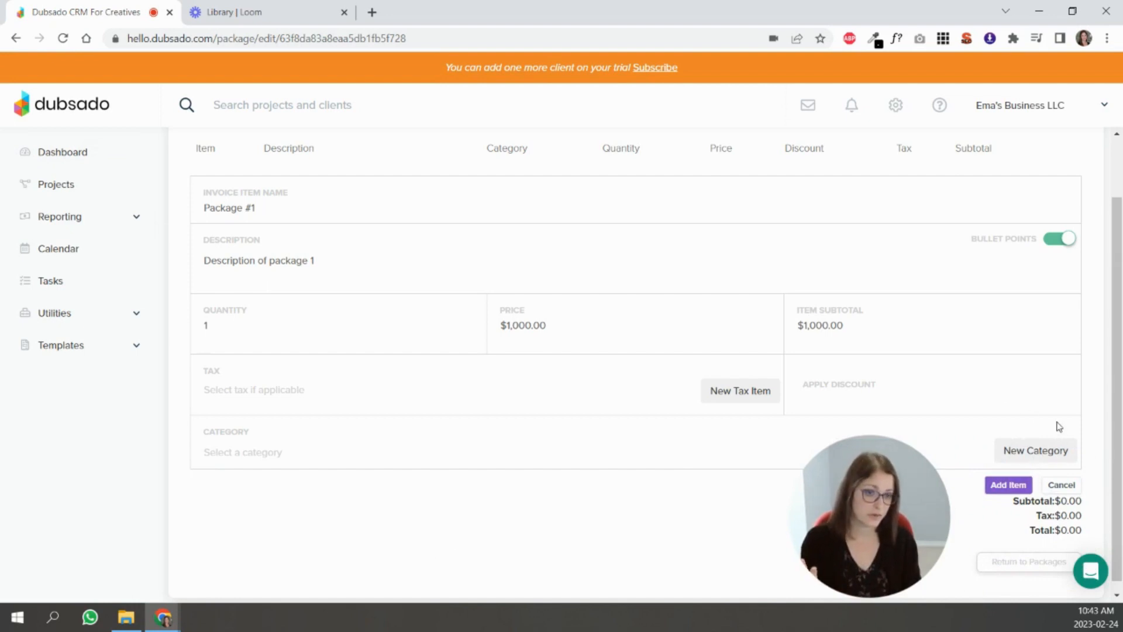
left_click(1024, 489)
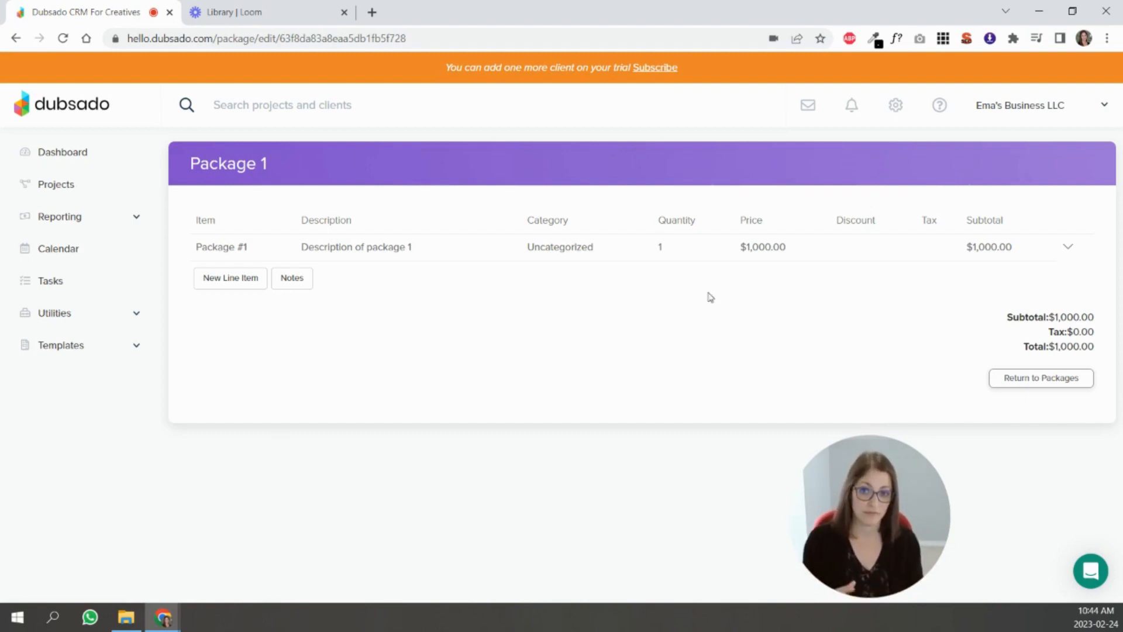
- Return from the package editor to the packages list
left_click(216, 285)
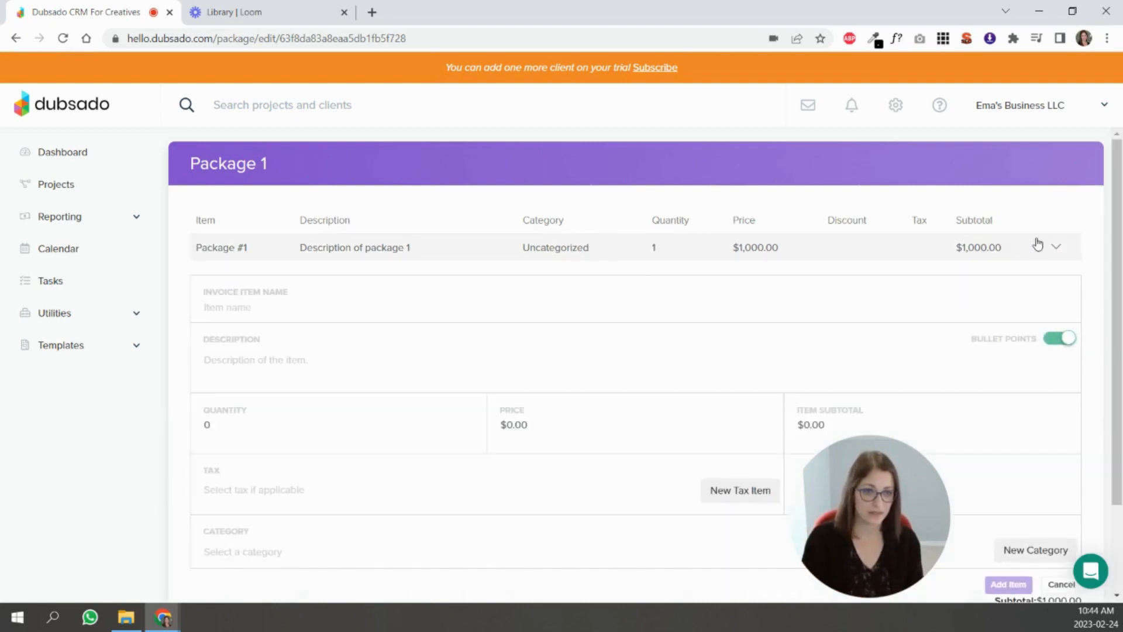
left_click(1061, 584)
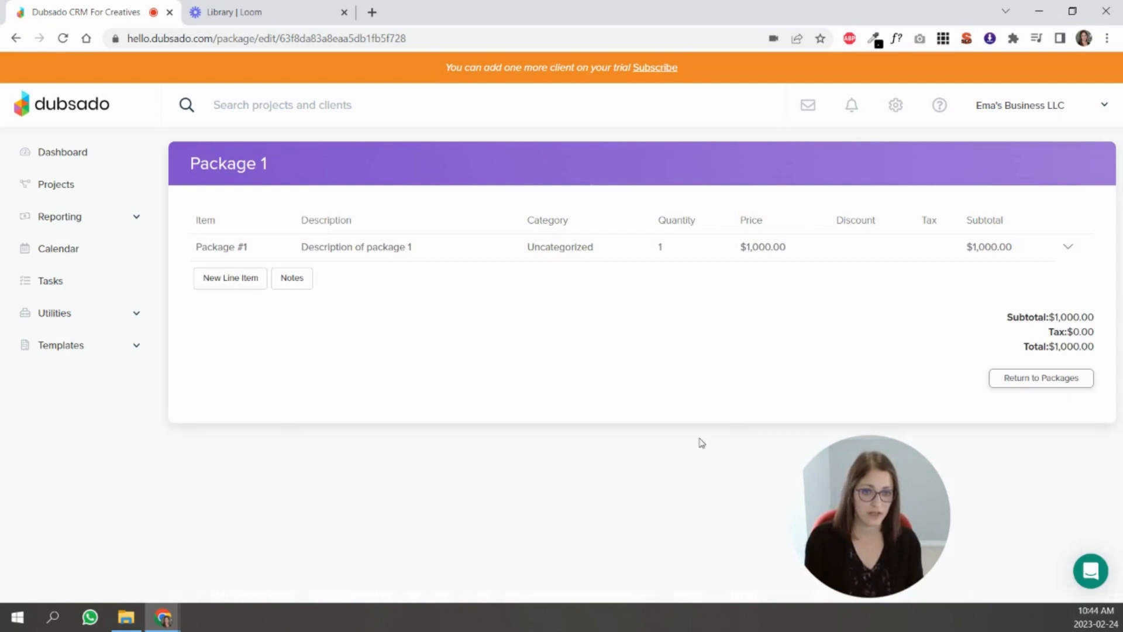
left_click(1049, 380)
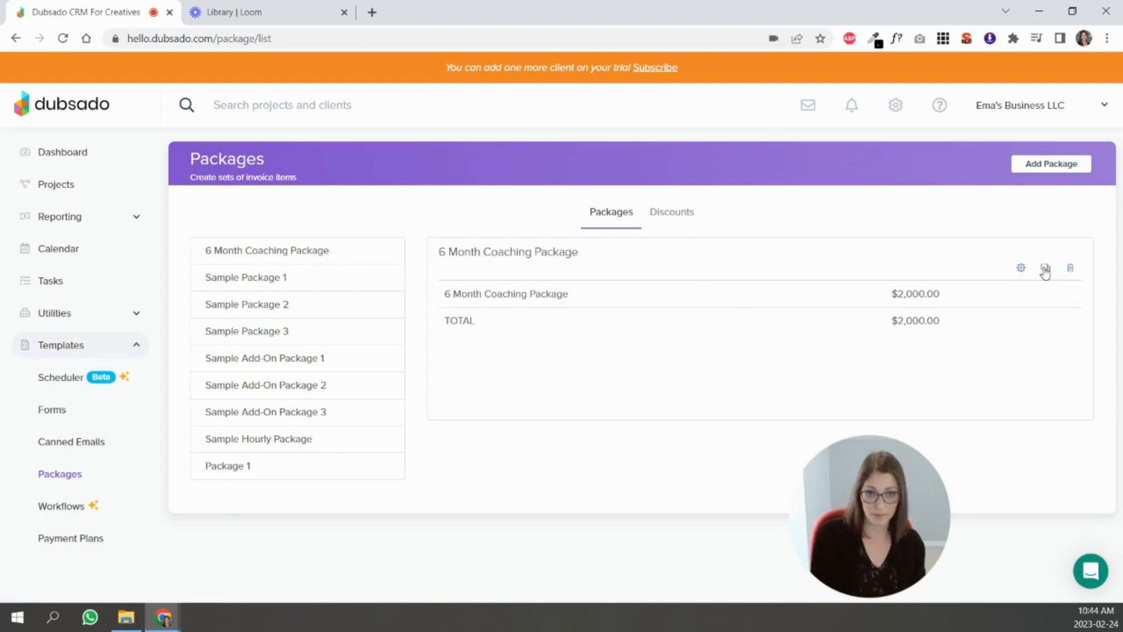
- Duplicate the 6 Month Coaching Package and open the copy to review its line items
left_click(1045, 269)
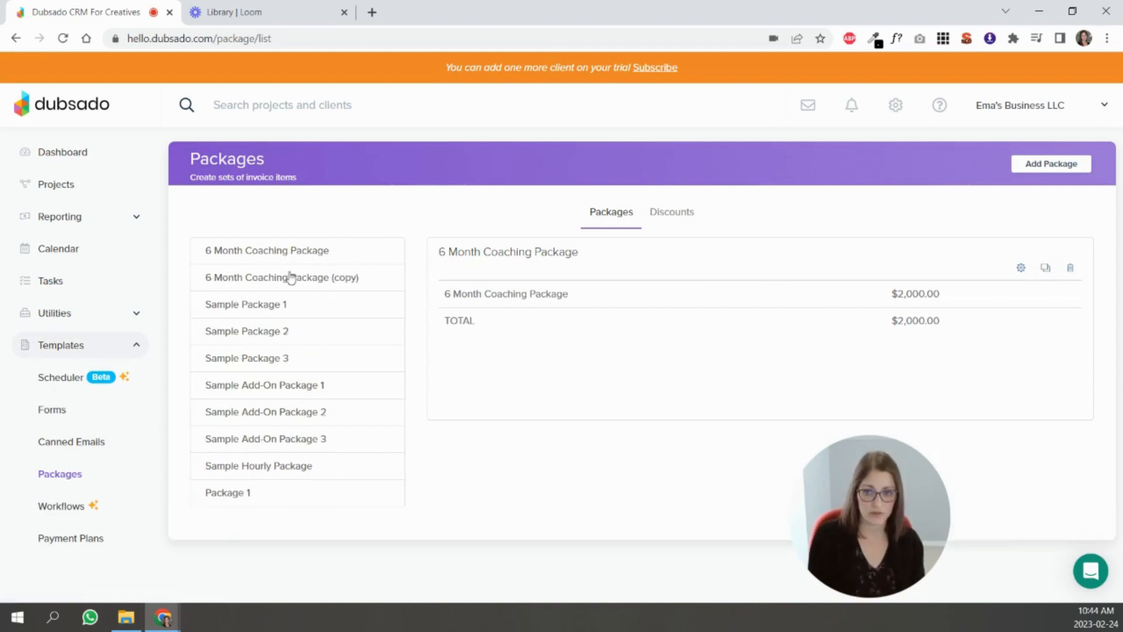
left_click(291, 284)
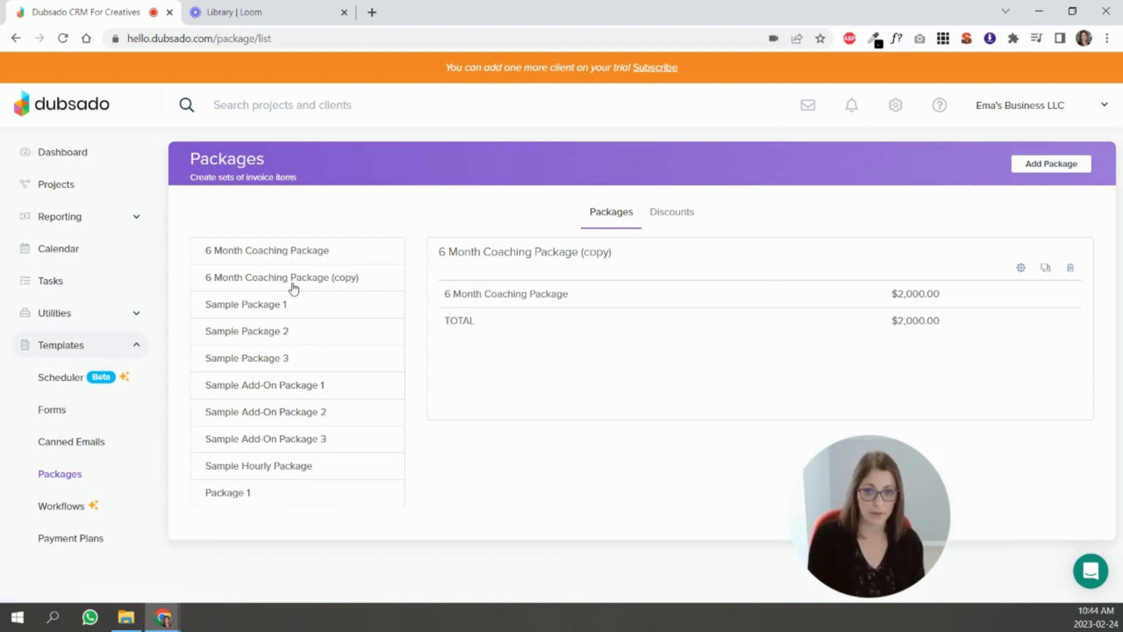
left_click(1021, 269)
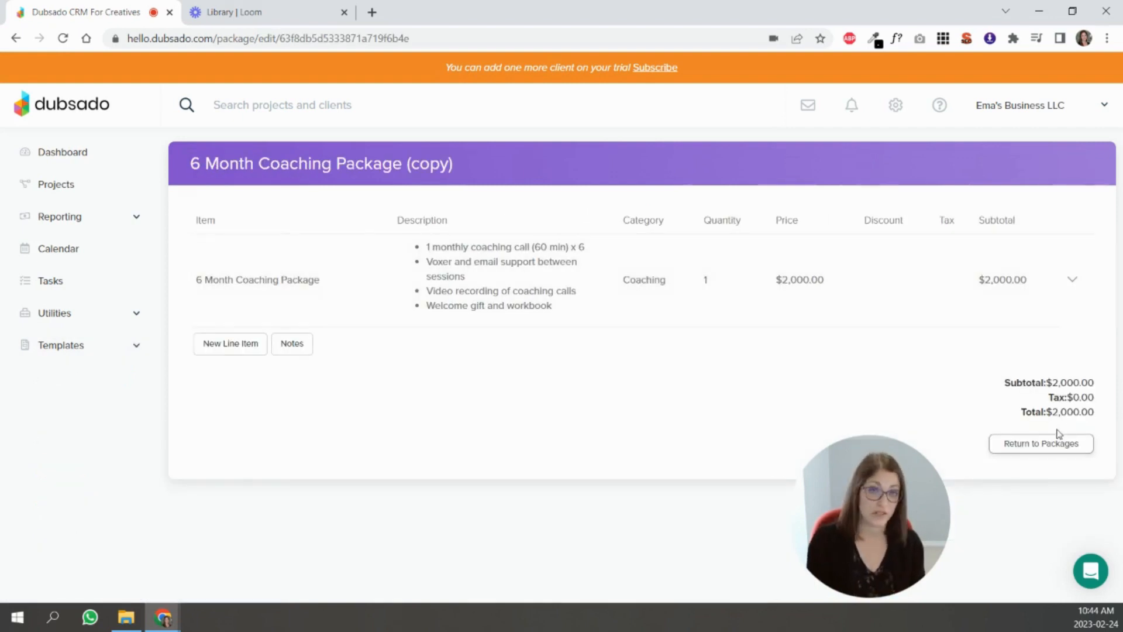
left_click(1047, 443)
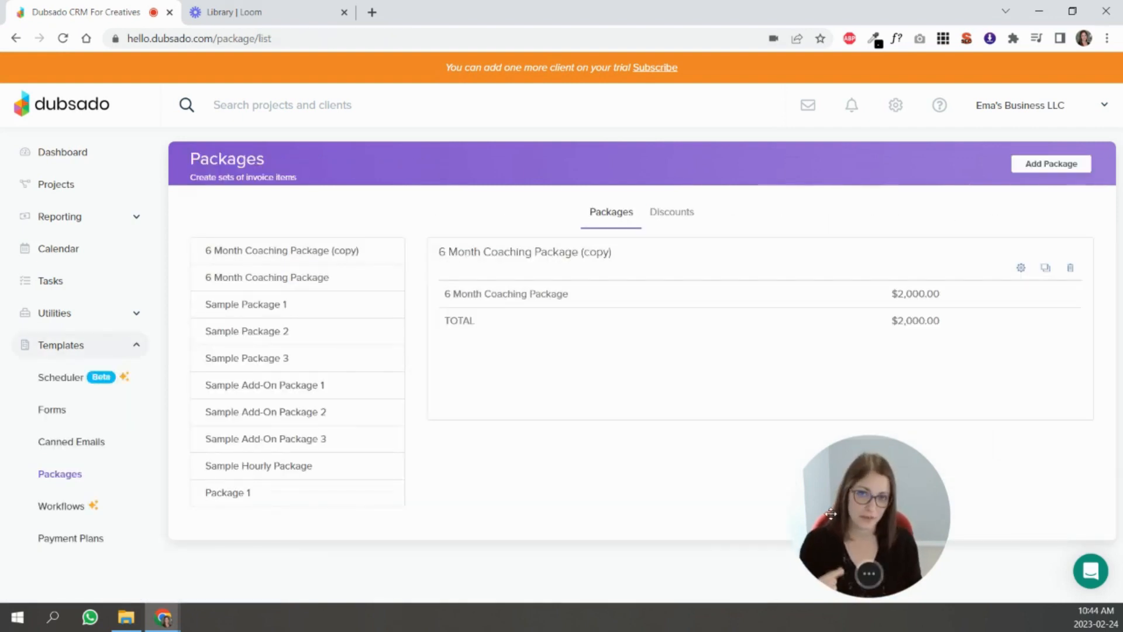